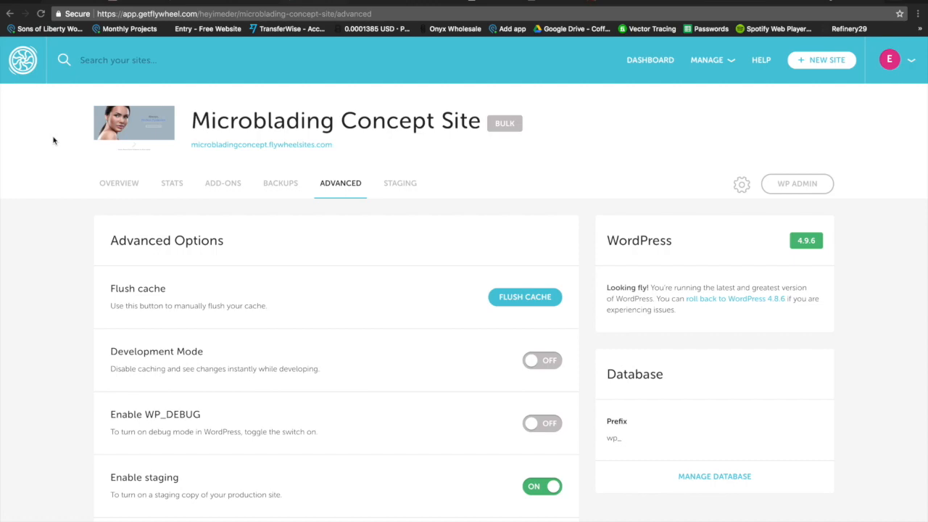
- Review the Microblading Concept Site's advanced options and its staging options
scroll(400, 189, down, 2)
scroll(534, 302, down, 6)
scroll(539, 280, up, 8)
click(395, 184)
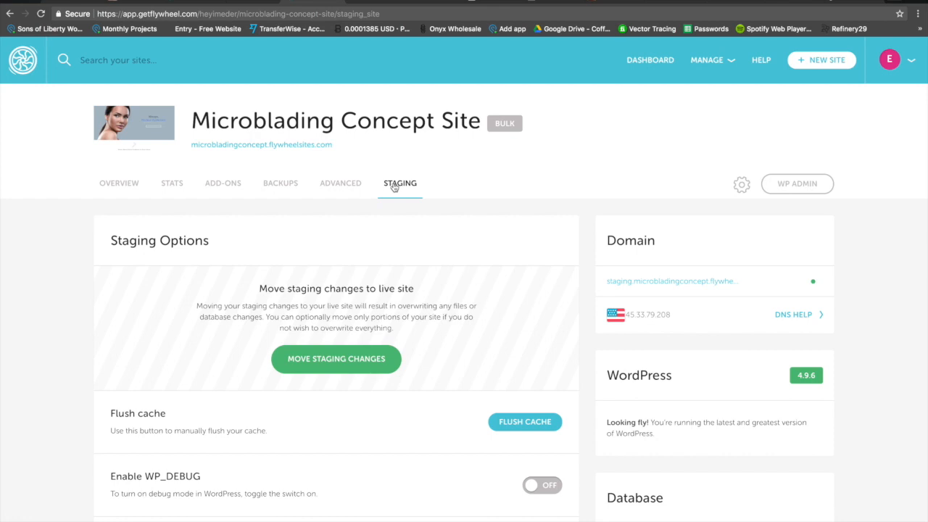
scroll(394, 186, down, 3)
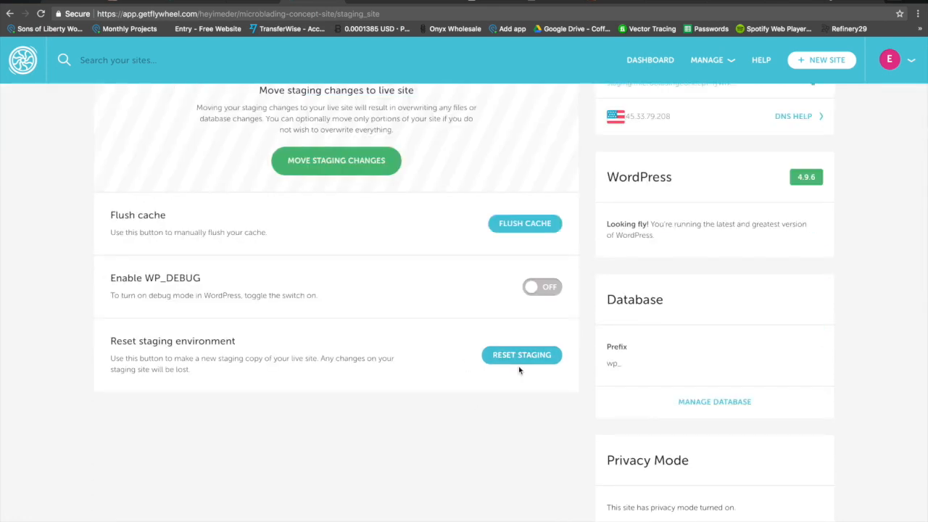
scroll(519, 370, up, 3)
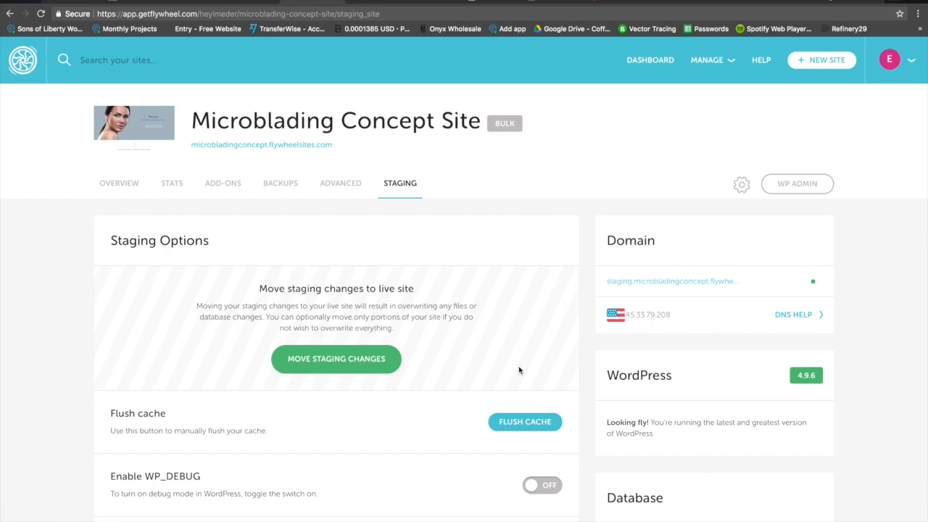
- View the site's backups and open the actions for the June 29, 2018 backup
click(274, 185)
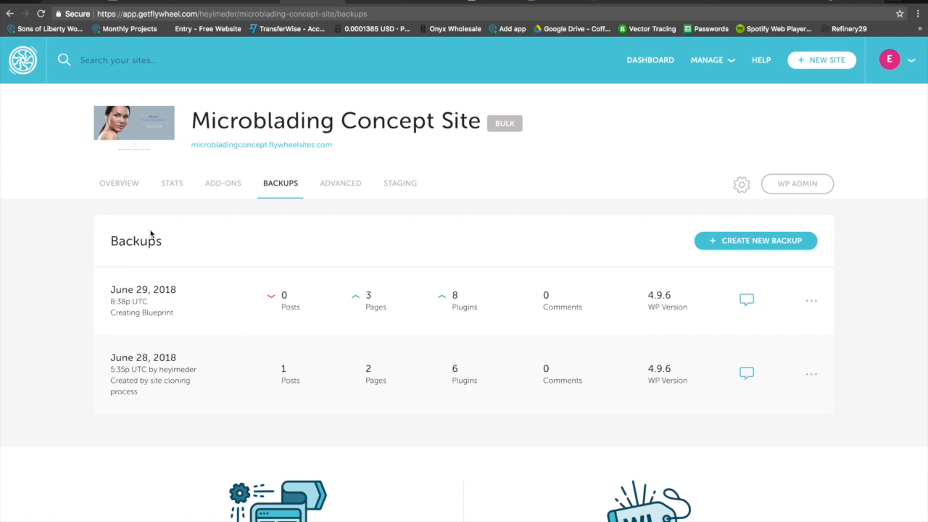
click(812, 302)
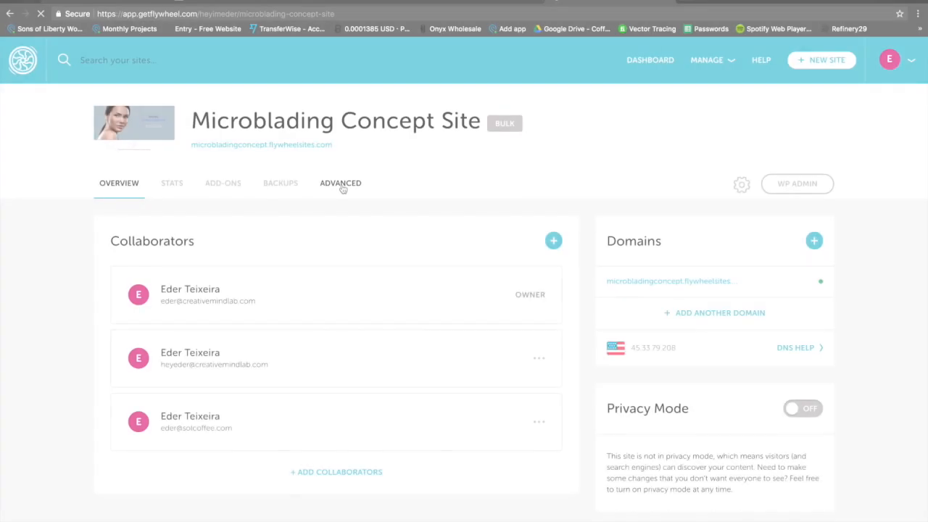
- Enable the staging site in the site's advanced options, agreeing to turn it on and entering the Flywheel account password
click(341, 186)
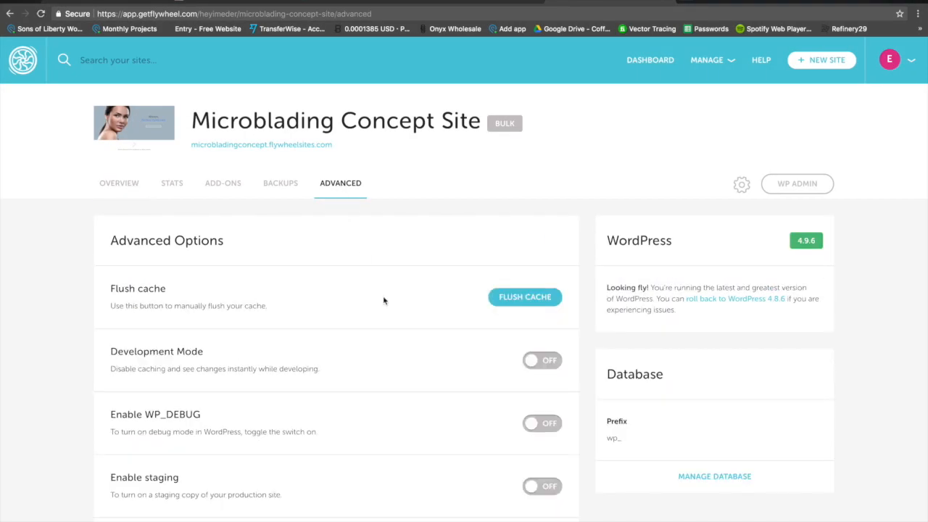
scroll(406, 348, down, 2)
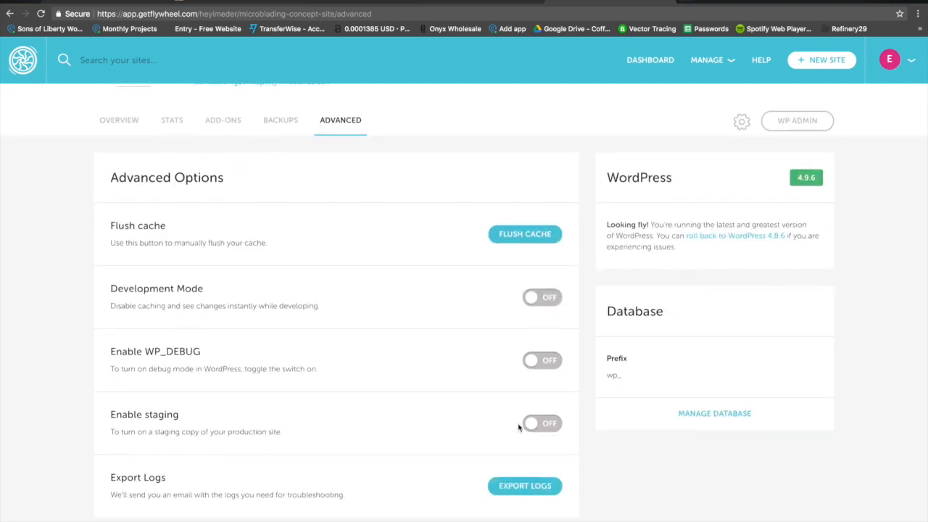
scroll(518, 428, up, 2)
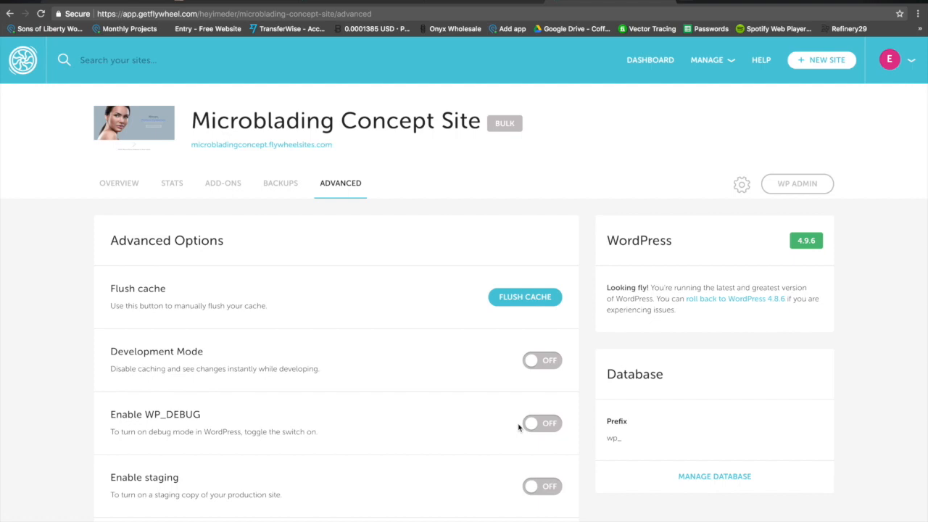
scroll(482, 326, down, 3)
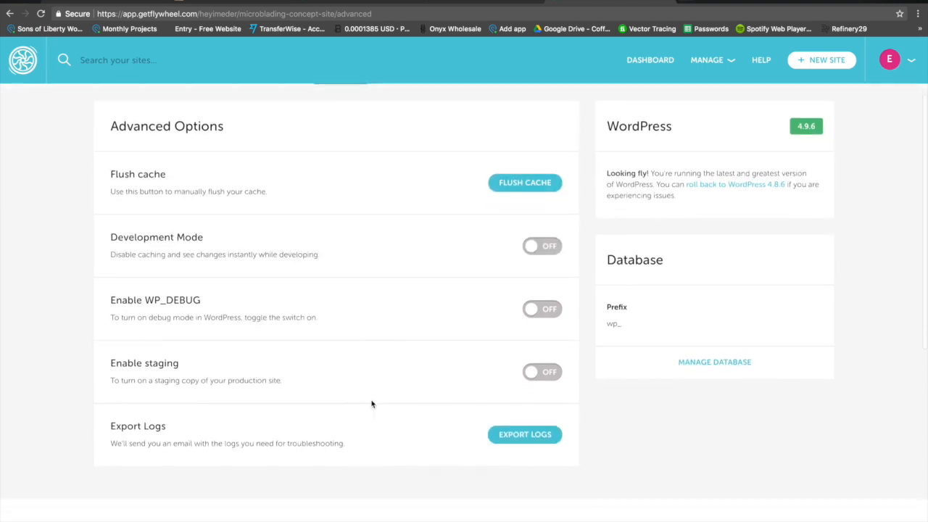
click(544, 372)
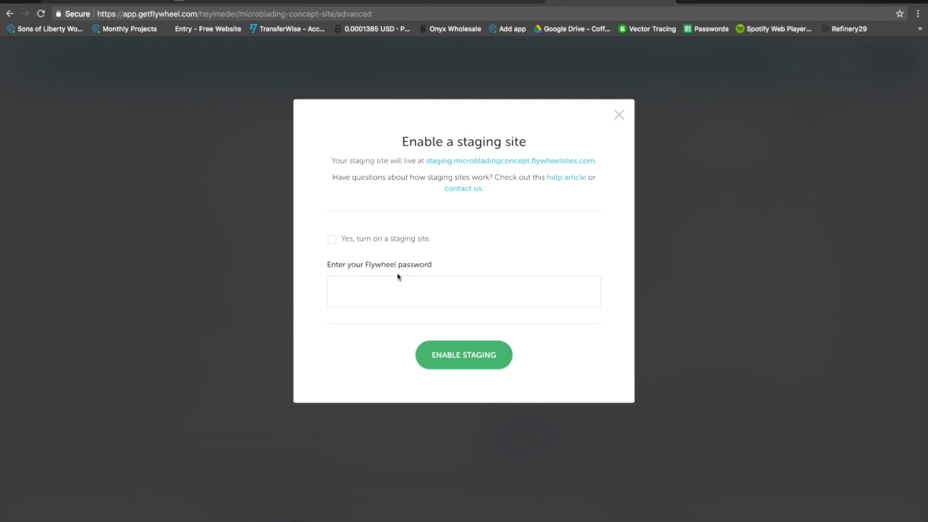
click(366, 242)
click(373, 291)
text(••••••••••)
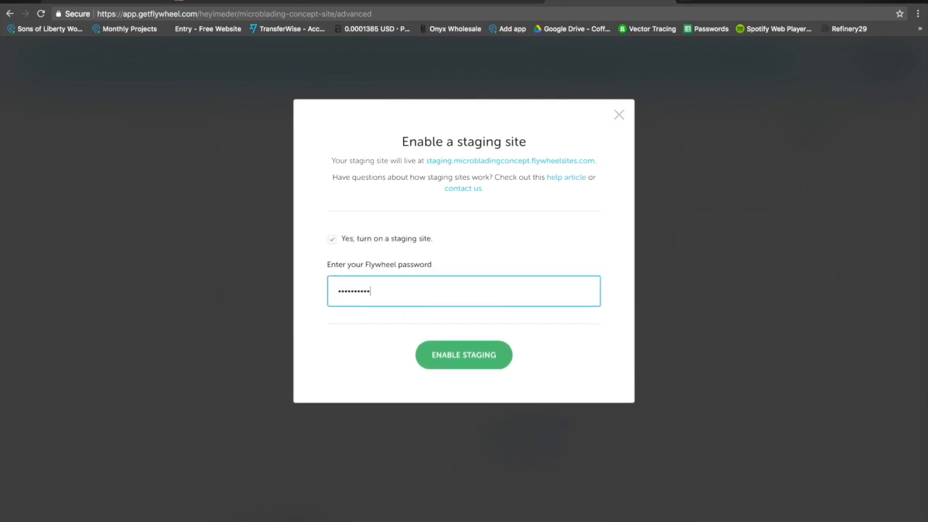
key(Return)
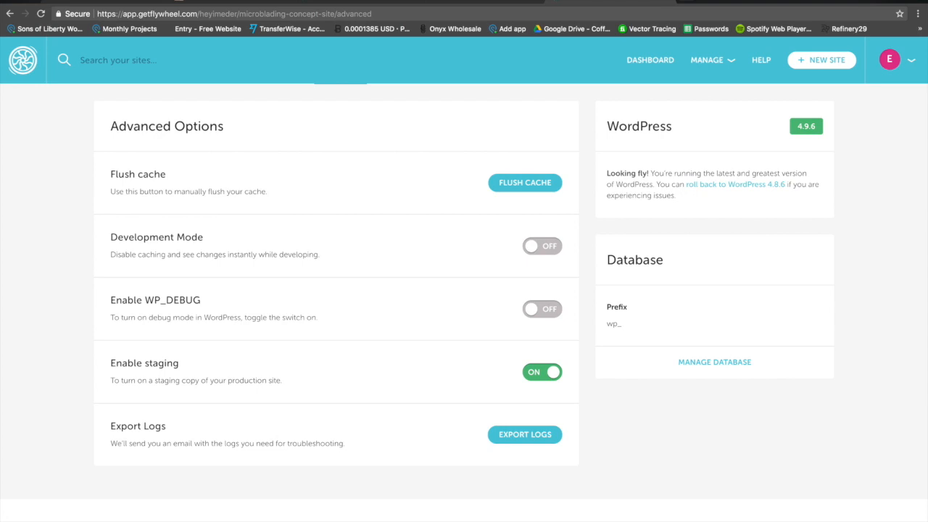
- Open the site's staging settings and examine the options for moving changes, flushing cache, debugging and resetting staging
scroll(487, 424, up, 3)
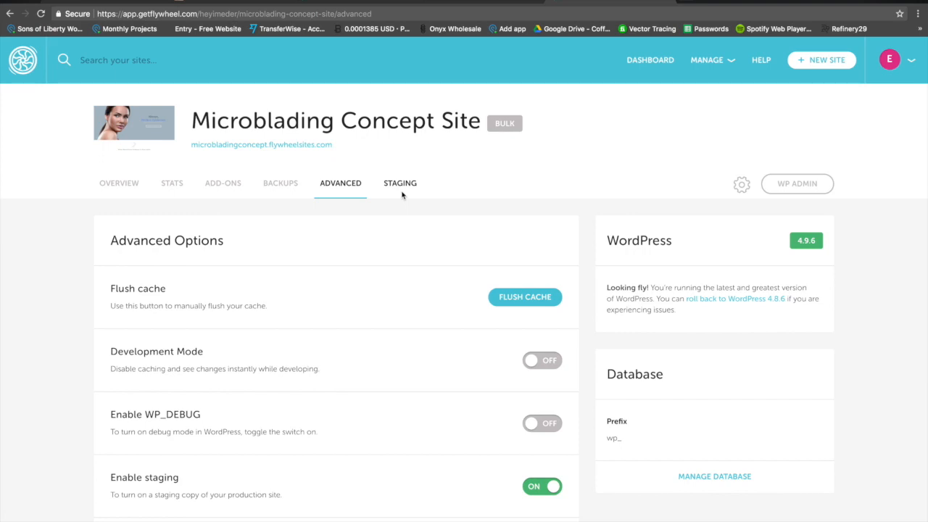
scroll(429, 323, down, 5)
scroll(457, 298, up, 5)
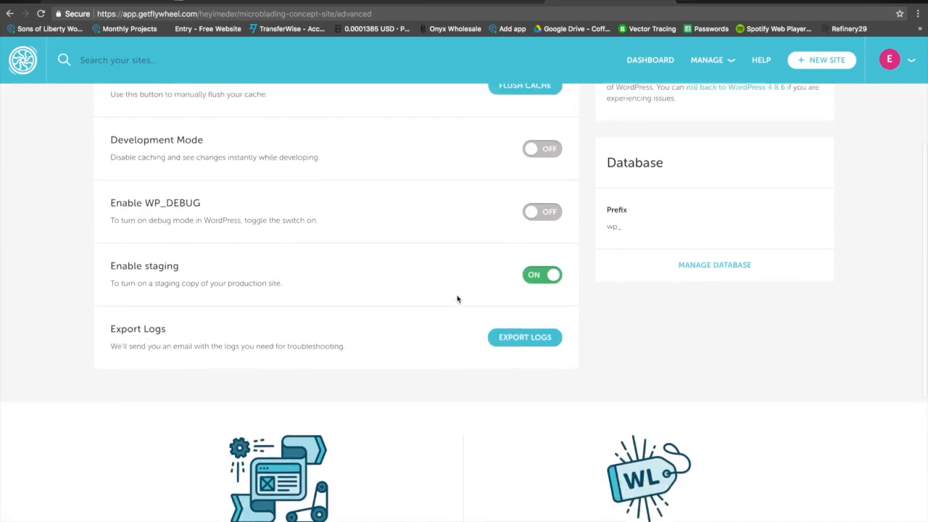
click(398, 184)
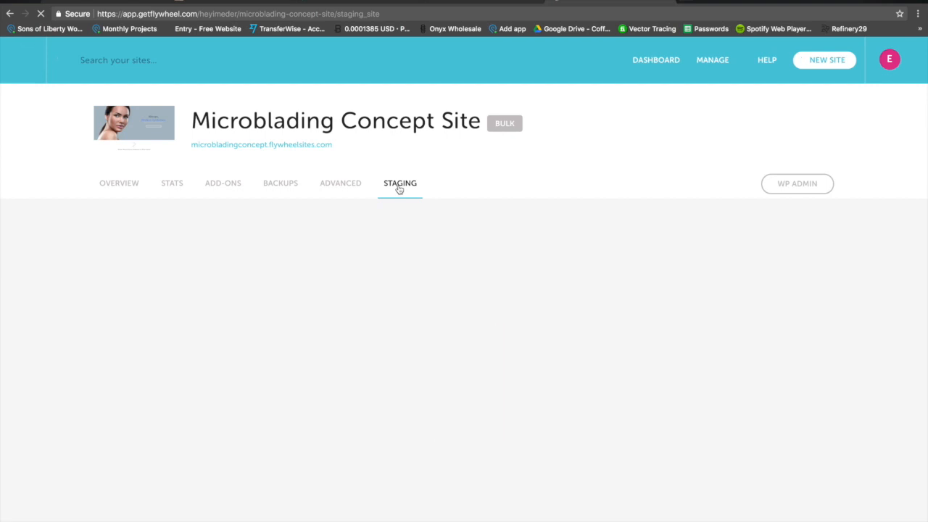
scroll(478, 418, down, 5)
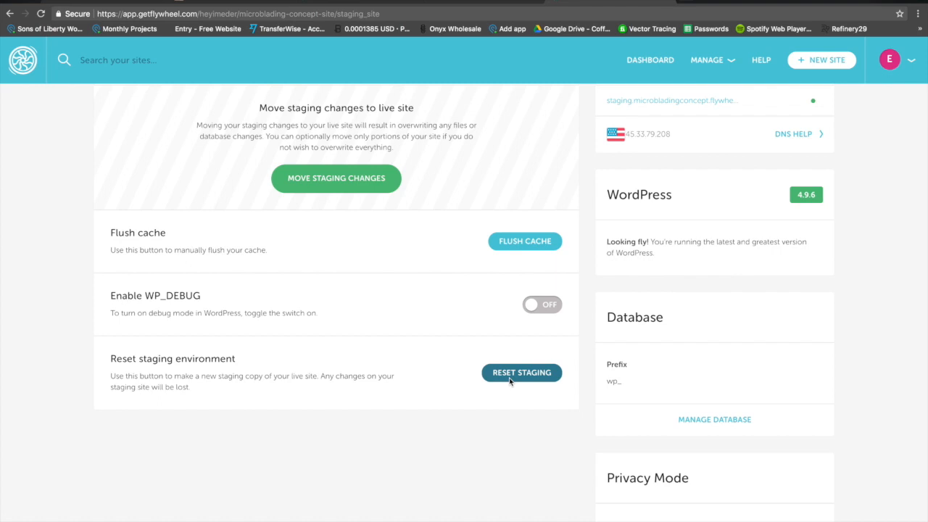
scroll(317, 333, up, 3)
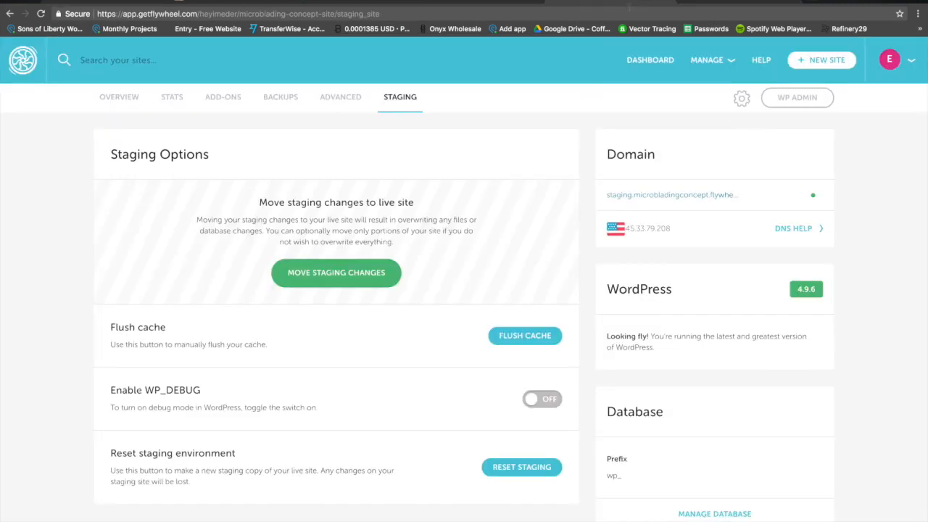
- Copy the Privacy Mode username from the staging settings into the staging site's sign-in prompt
mouse_move(695, 59)
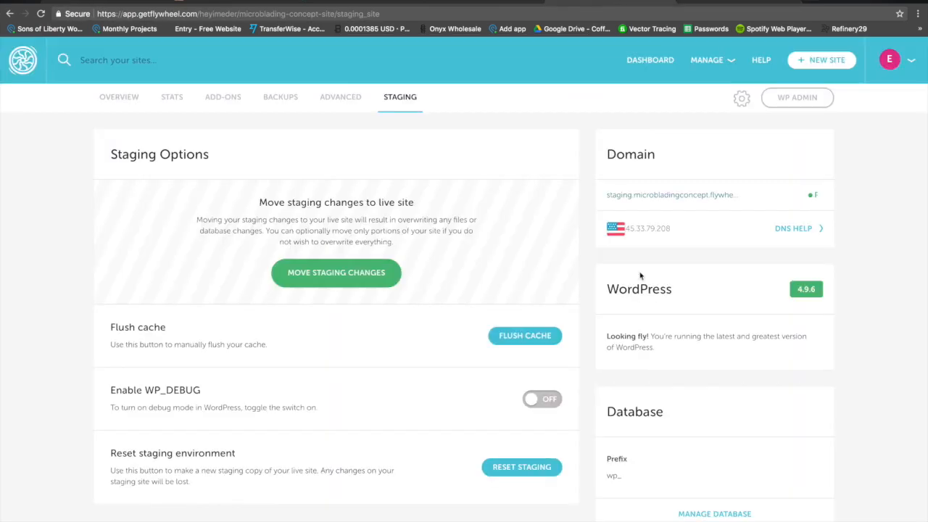
scroll(642, 276, down, 5)
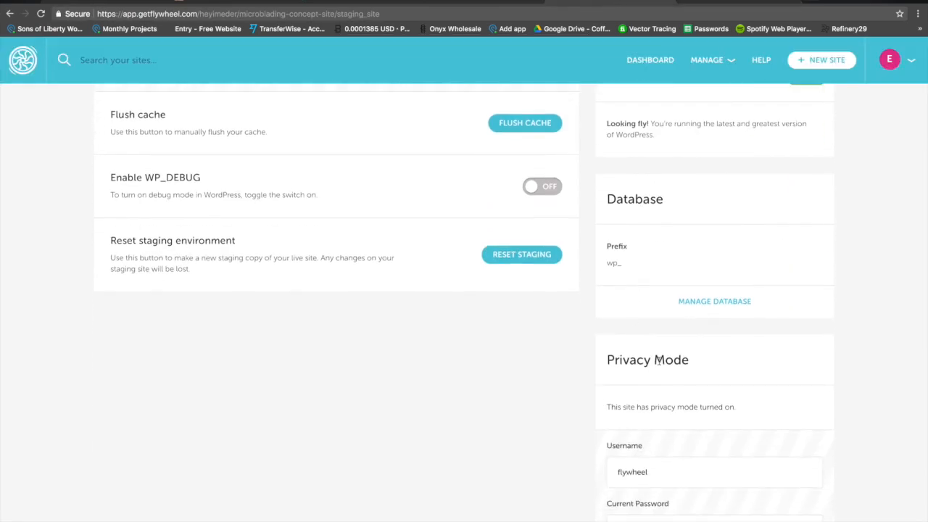
scroll(637, 424, down, 4)
double_click(632, 293)
key(super+c)
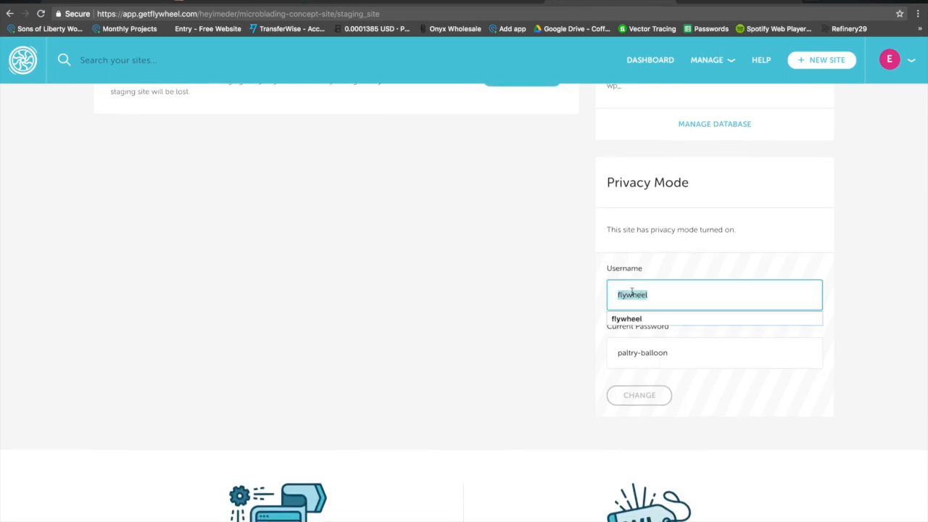
click(729, 2)
click(420, 96)
key(super+v)
- Copy the current Privacy Mode password into the staging site's sign-in prompt and sign in
click(575, 3)
triple_click(656, 353)
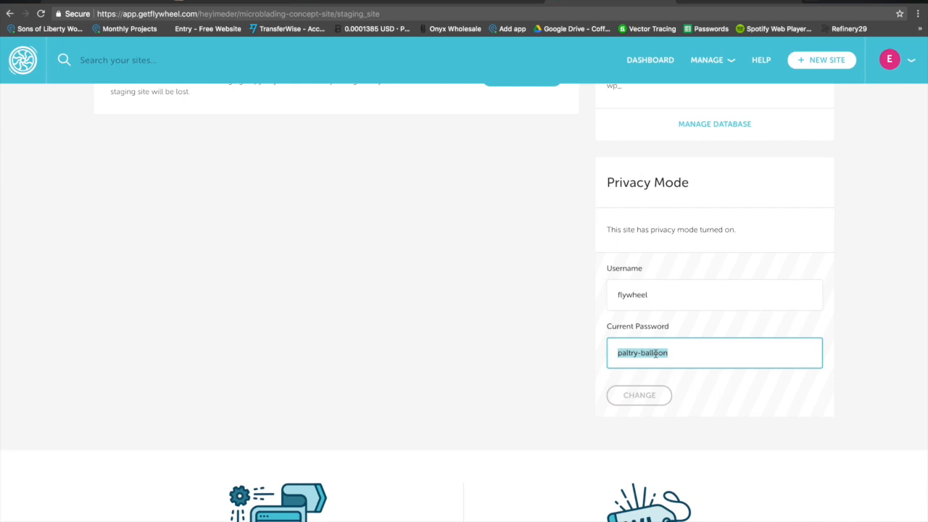
click(729, 2)
click(424, 120)
key(super+v)
click(557, 149)
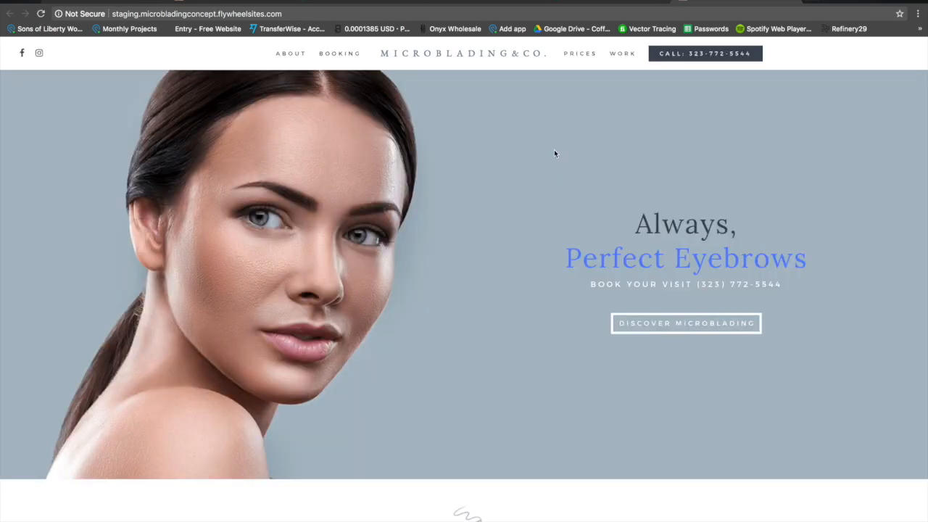
- Open the staging site's WordPress login page at staging.microbladingconcept.flywheelsites.com/getin
click(309, 13)
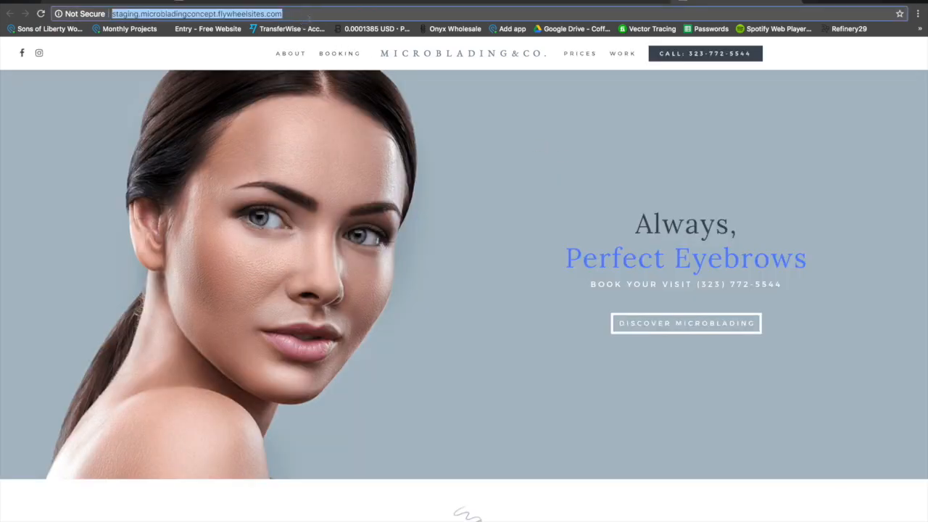
click(300, 15)
text(/wp)
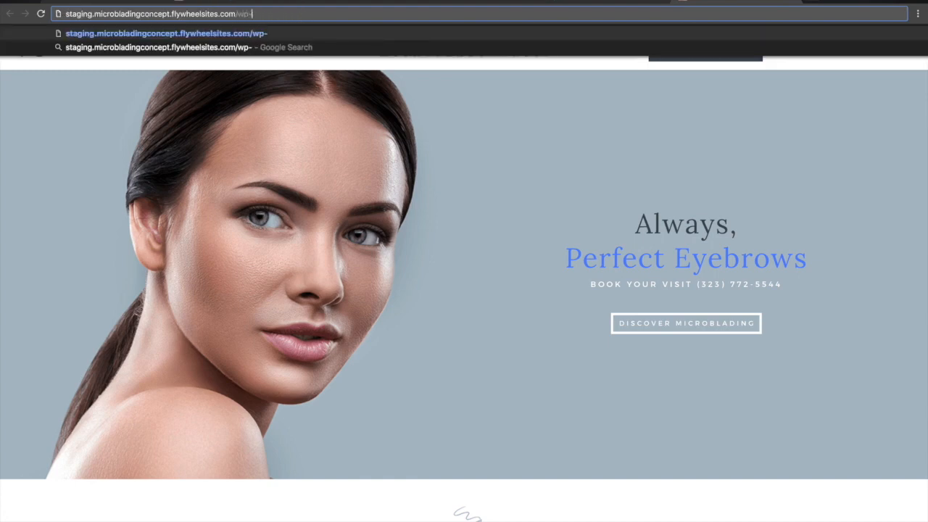
key(BackSpace)
key(BackSpace)
text(getin)
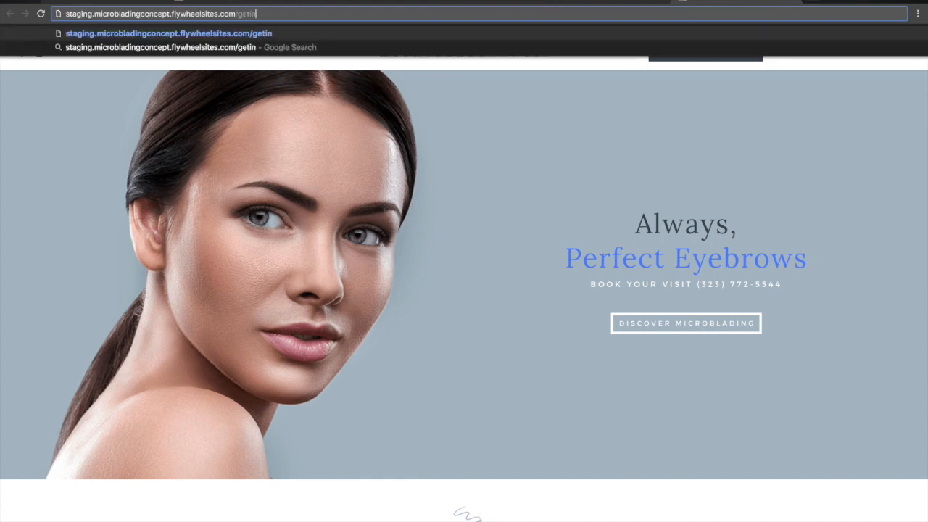
key(Return)
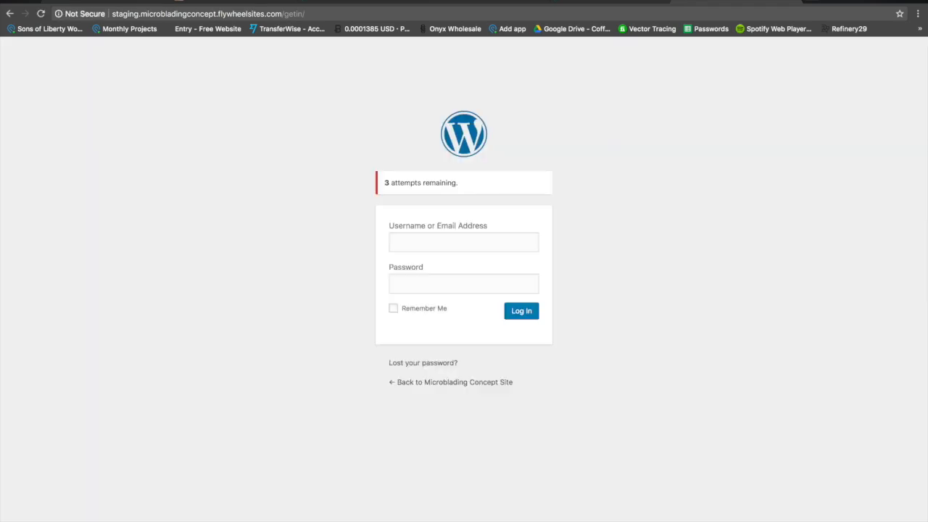
click(408, 243)
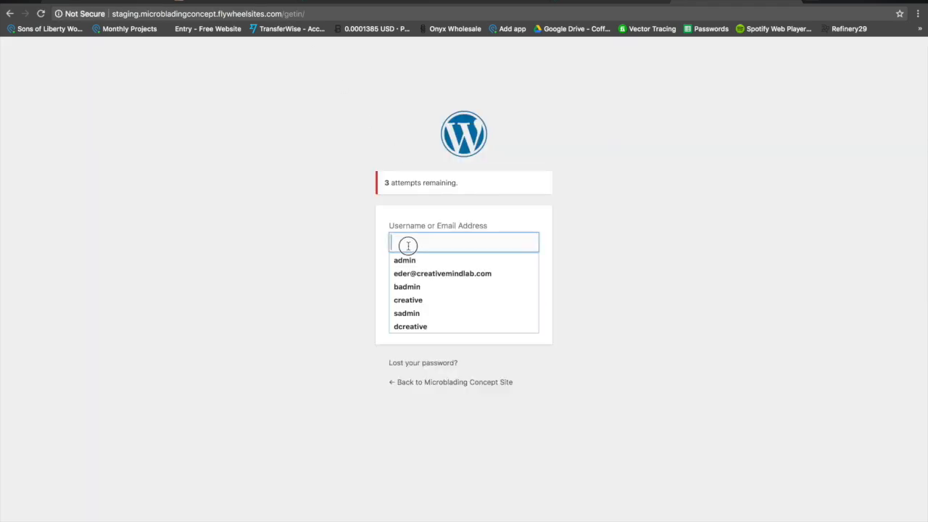
text(c)
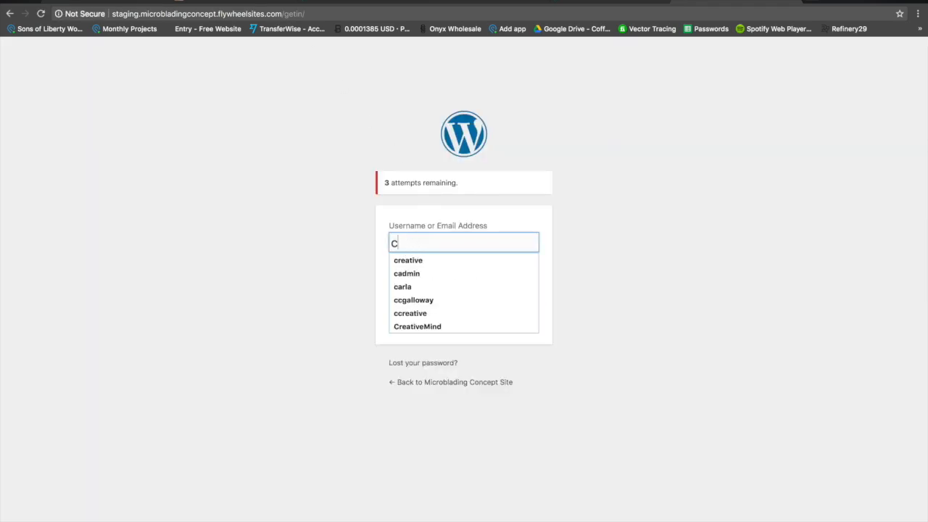
key(BackSpace)
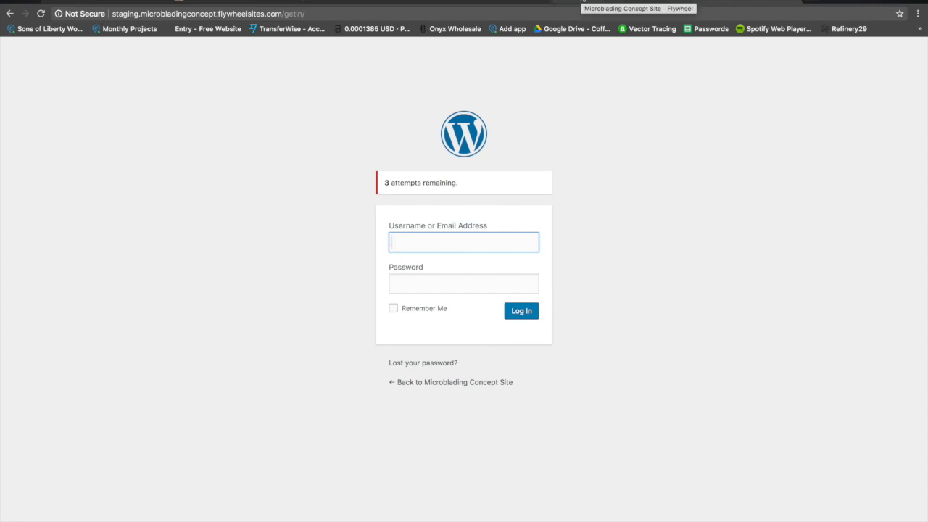
- Return to the Flywheel site dashboard and review the staging and Privacy Mode settings, plus the Enable staging switch in the advanced options
click(584, 1)
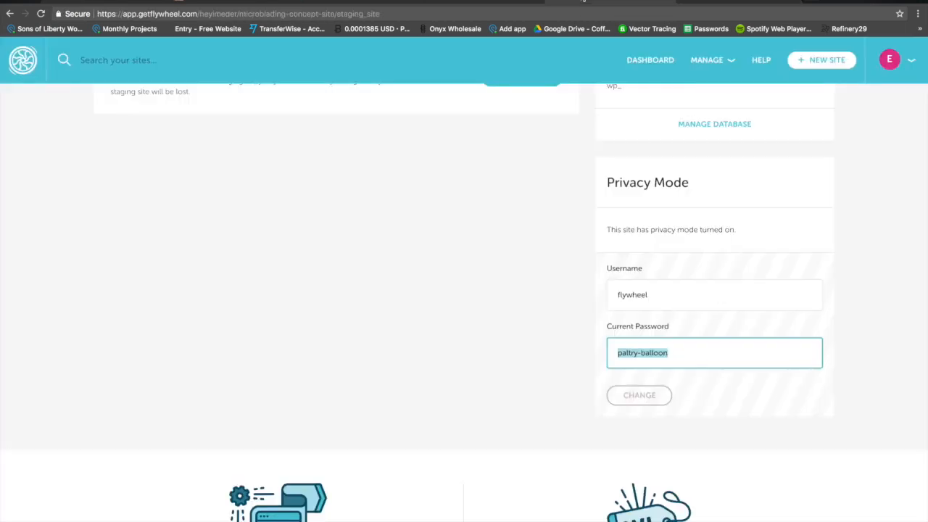
scroll(471, 386, up, 10)
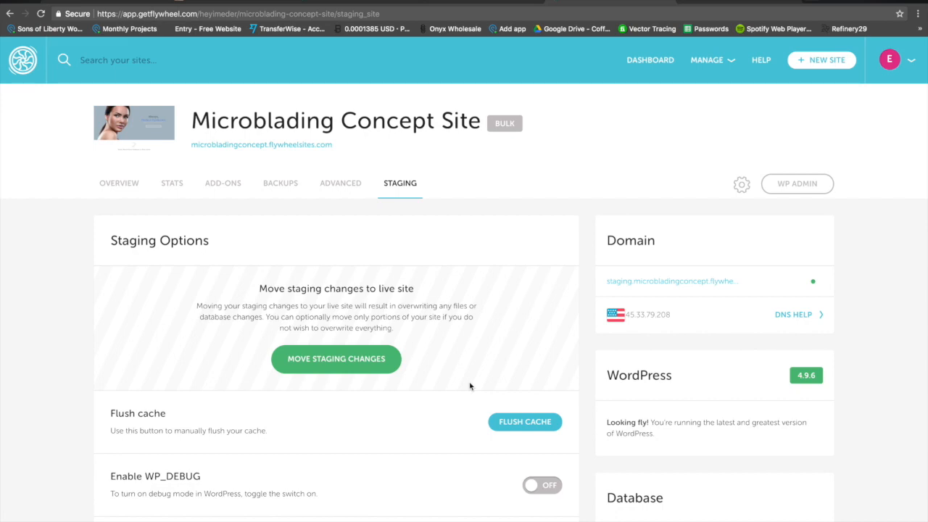
scroll(781, 456, down, 5)
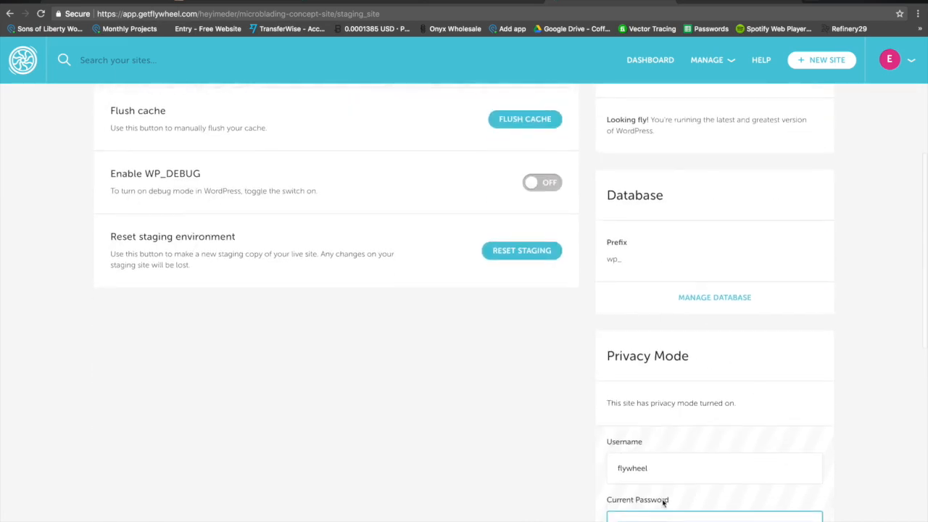
scroll(661, 375, up, 4)
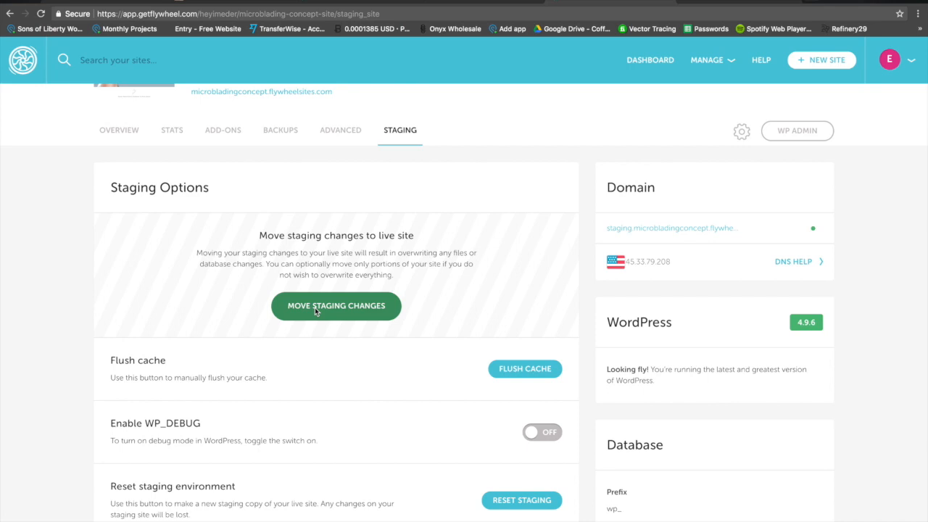
scroll(315, 307, down, 5)
scroll(447, 290, up, 5)
click(332, 185)
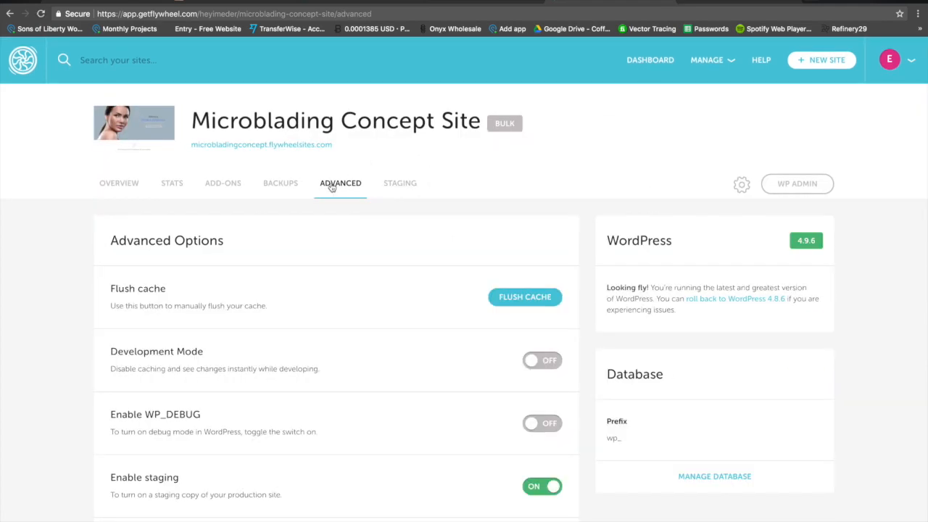
scroll(399, 341, down, 3)
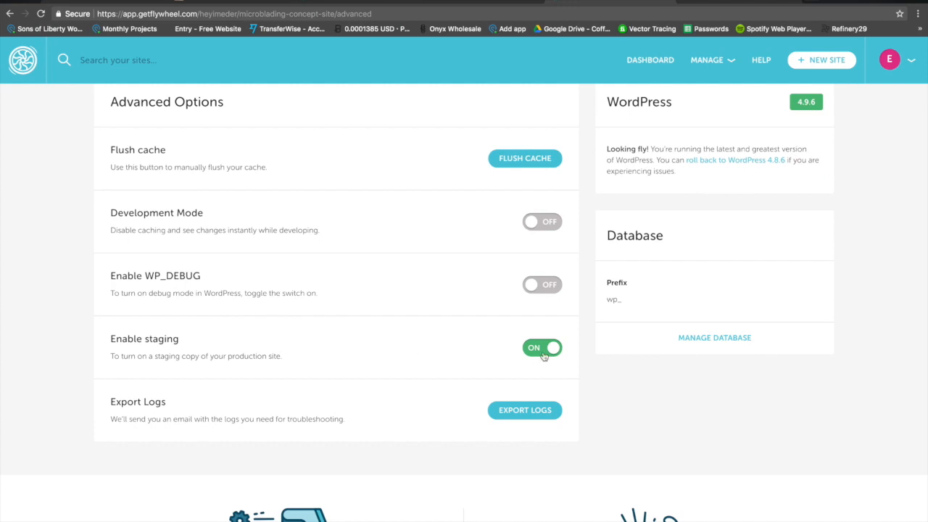
- Return to the site's staging options and review the section for moving staging changes to the live site
scroll(543, 356, up, 3)
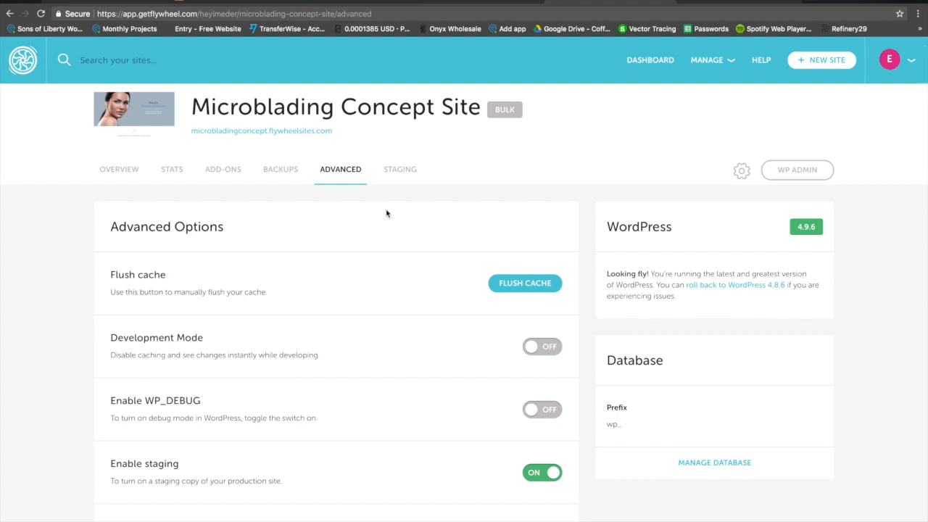
click(396, 170)
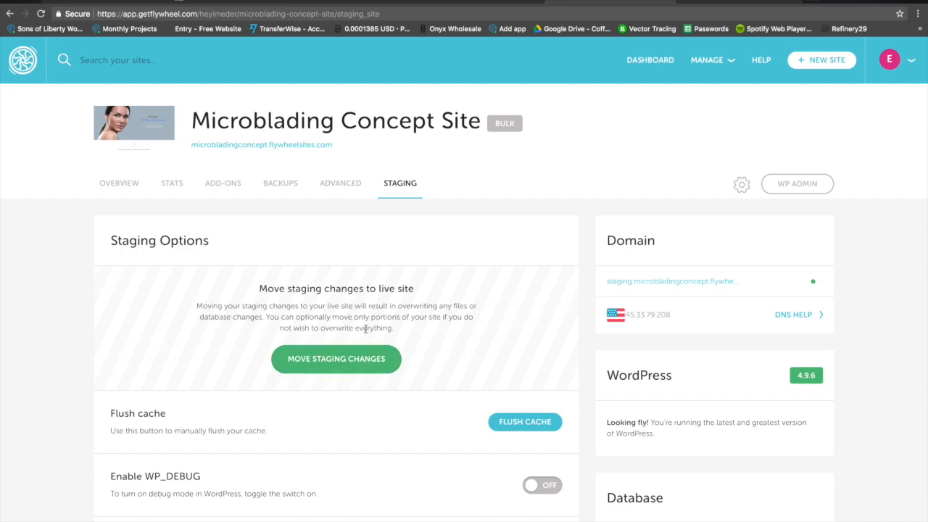
- Open the site's backups and show the download and restore options for the June 29, 2018 backup
click(284, 183)
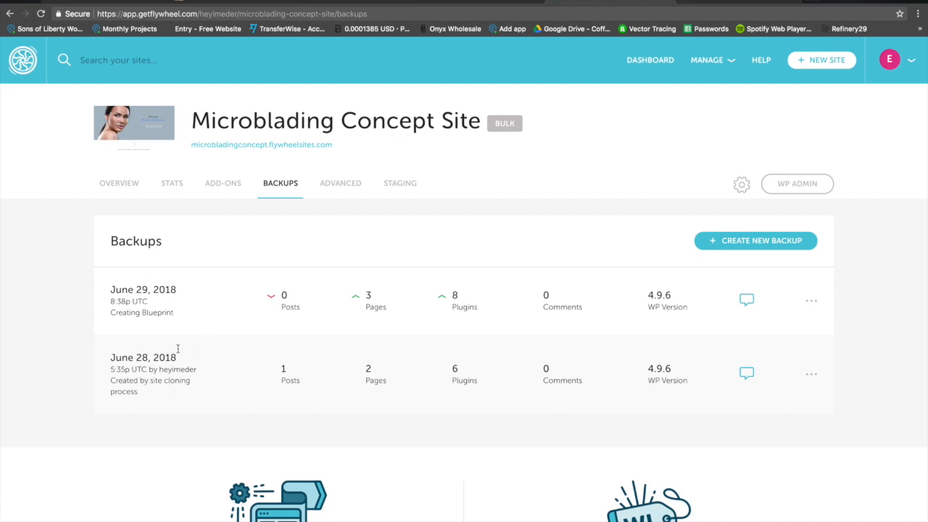
click(811, 302)
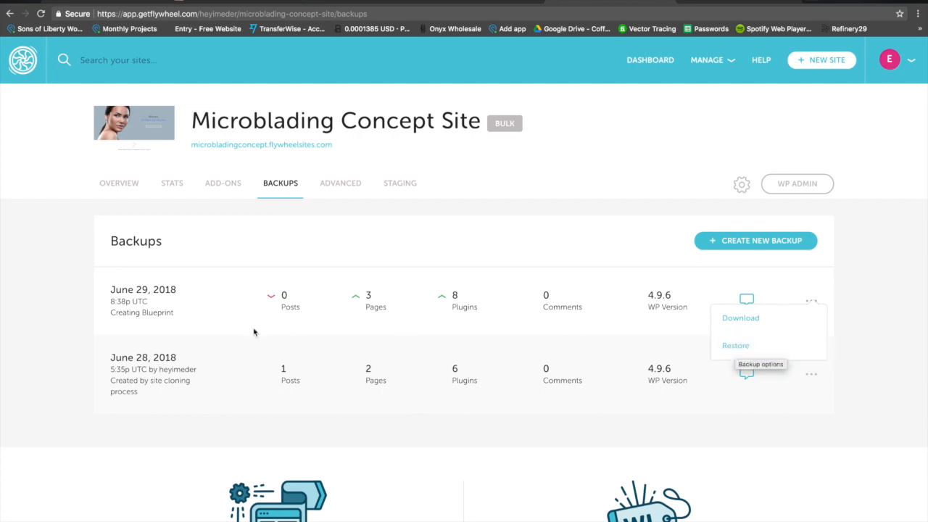
drag(176, 290, 134, 289)
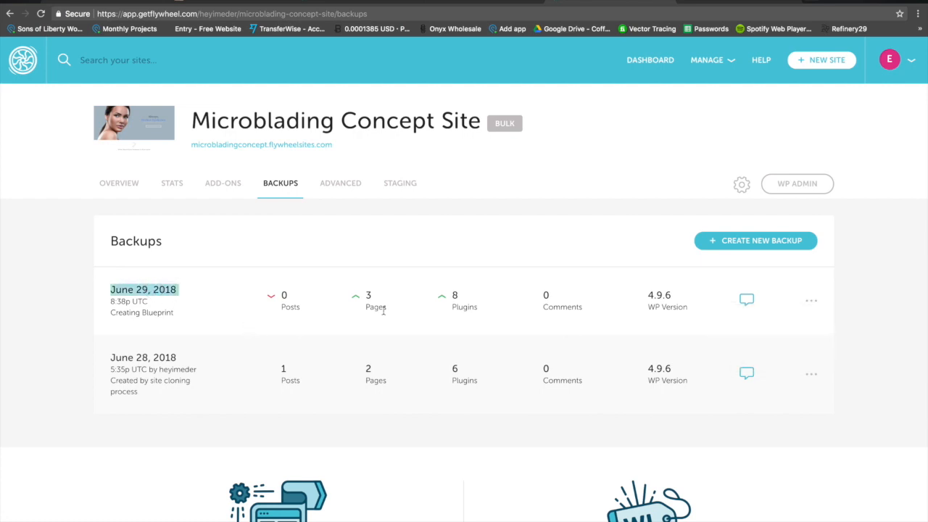
click(808, 298)
click(815, 303)
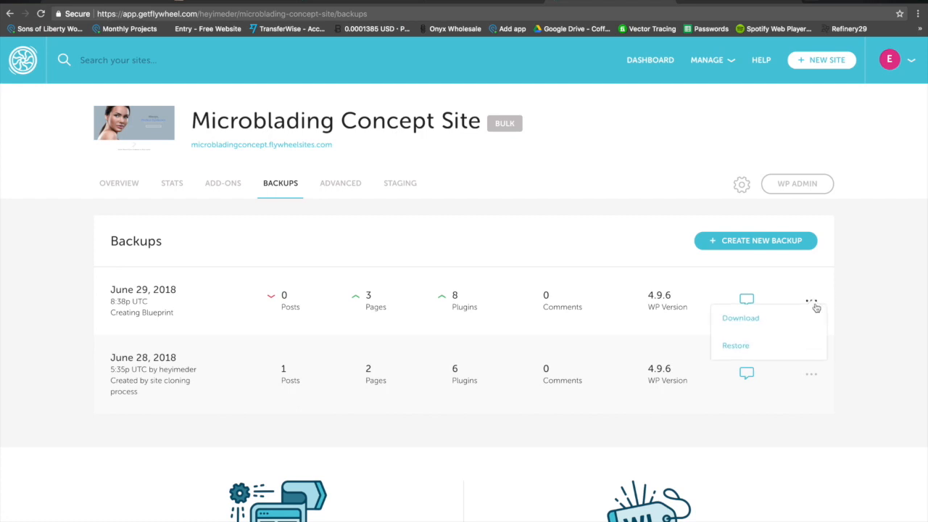